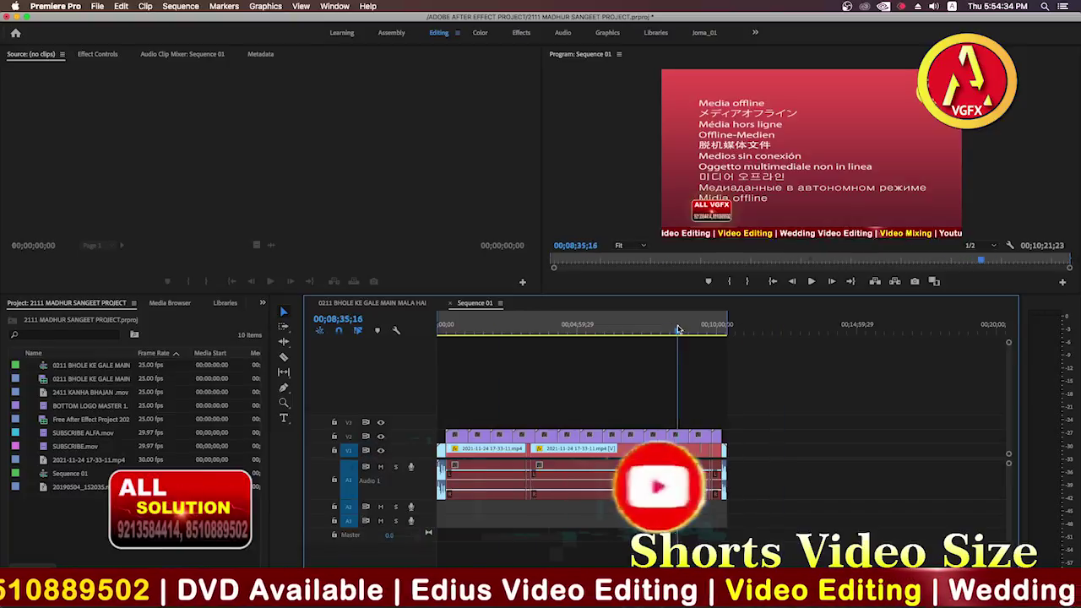
Step: Move the playhead past the clips and start a new sequence from File > New
{"action": "left_click_drag", "start_coordinate": [672, 326], "coordinate": [881, 326]}
{"action": "left_click", "coordinate": [95, 7]}
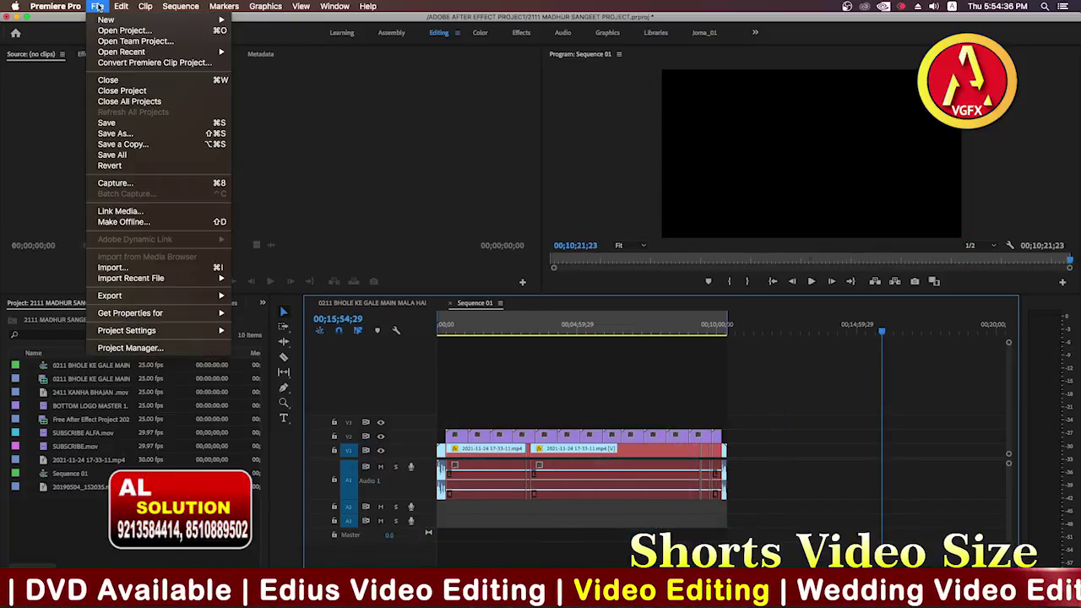
{"action": "mouse_move", "coordinate": [103, 20]}
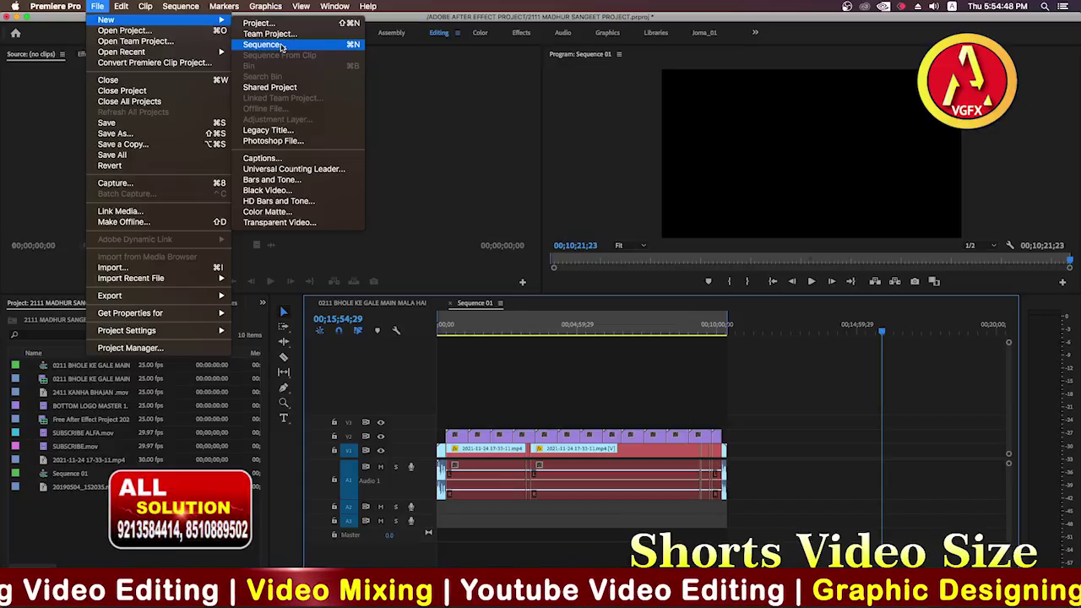
{"action": "left_click", "coordinate": [281, 47]}
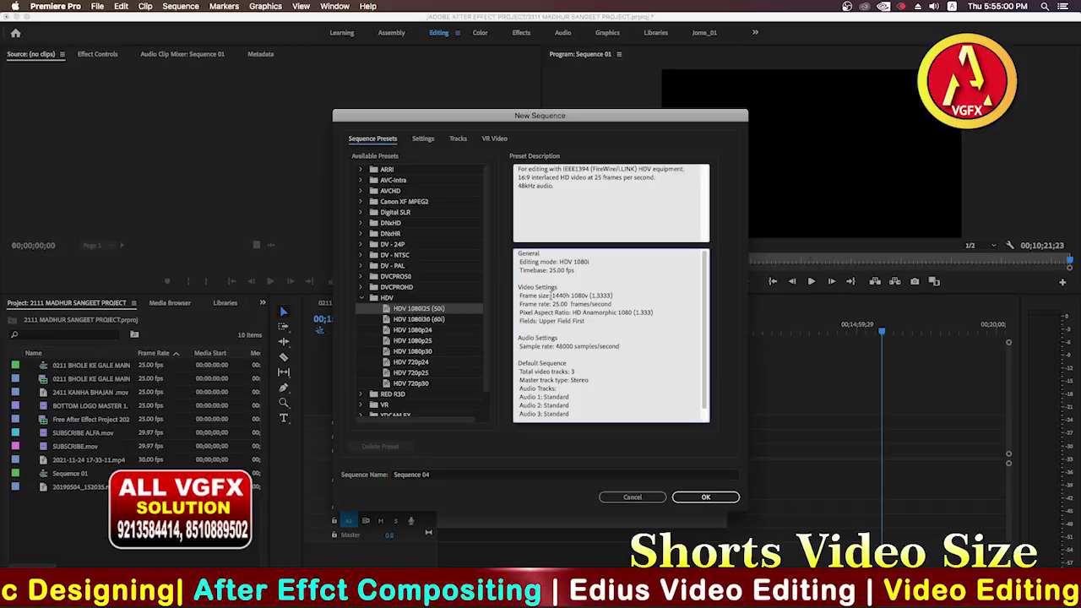
Step: Replace the sequence name 'Sequence 04' with '1080x1920'
{"action": "left_click_drag", "start_coordinate": [552, 296], "coordinate": [657, 297]}
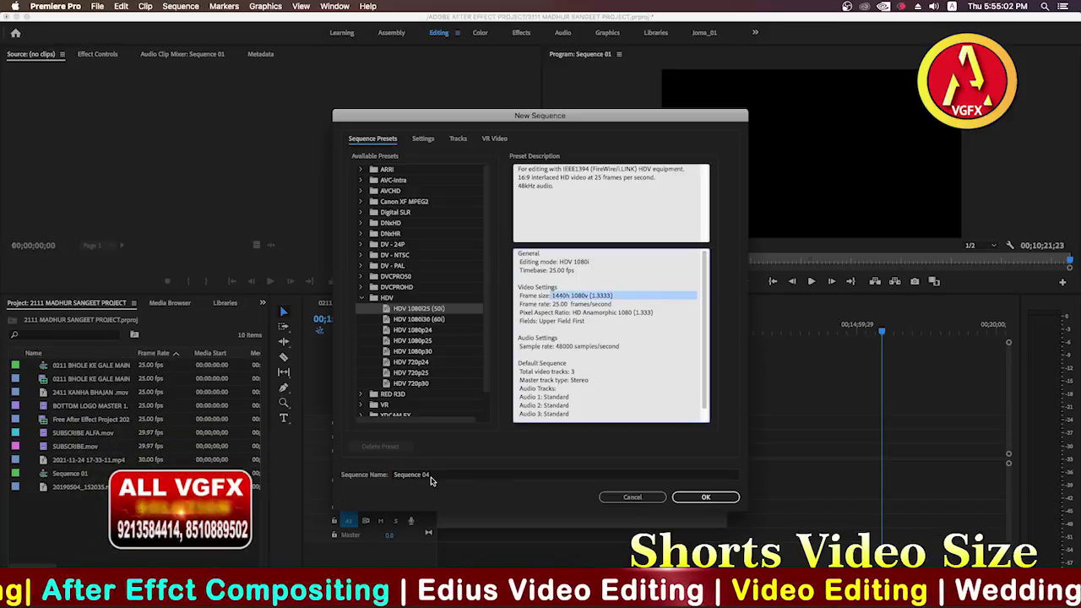
{"action": "left_click", "coordinate": [439, 478]}
{"action": "key", "text": "super+a"}
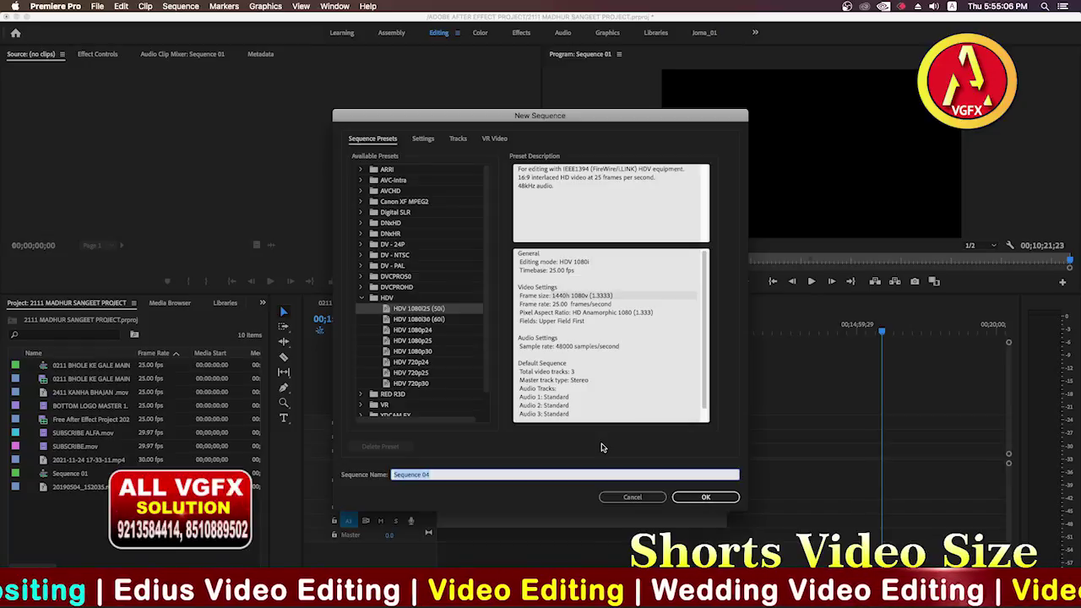
{"action": "type", "text": "1080x"}
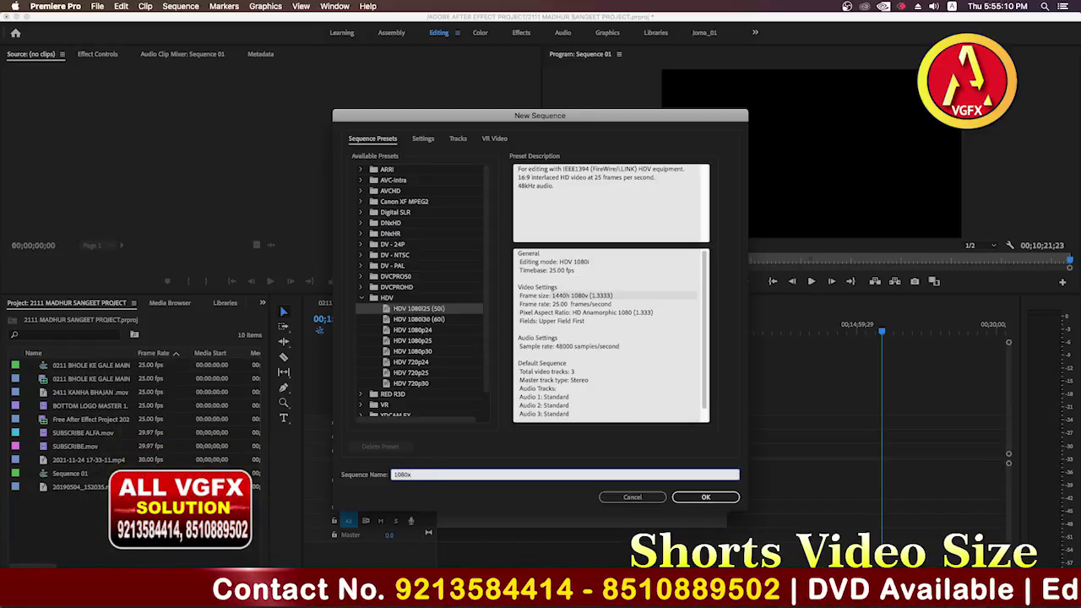
{"action": "type", "text": "1920"}
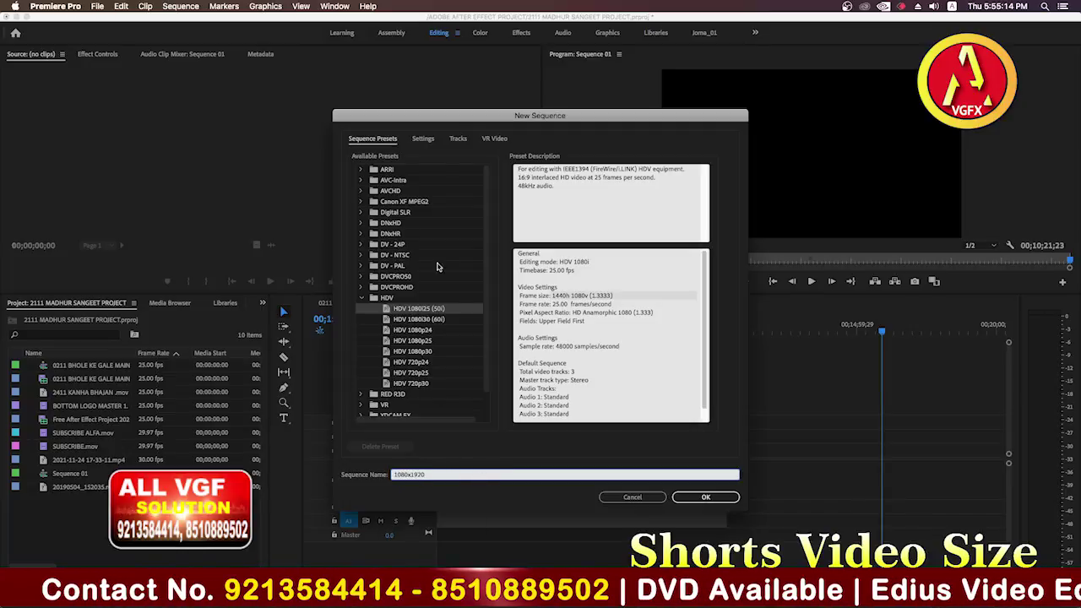
Step: On the Settings tab, set Editing Mode to Custom with a 1080 x 1920 frame size
{"action": "left_click", "coordinate": [422, 139]}
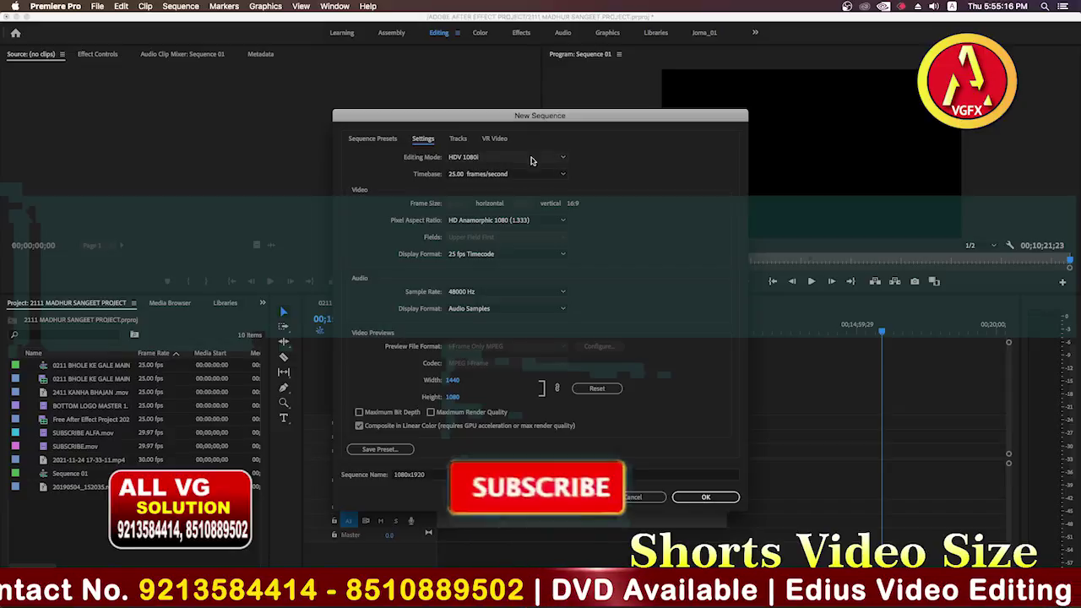
{"action": "left_click", "coordinate": [561, 158]}
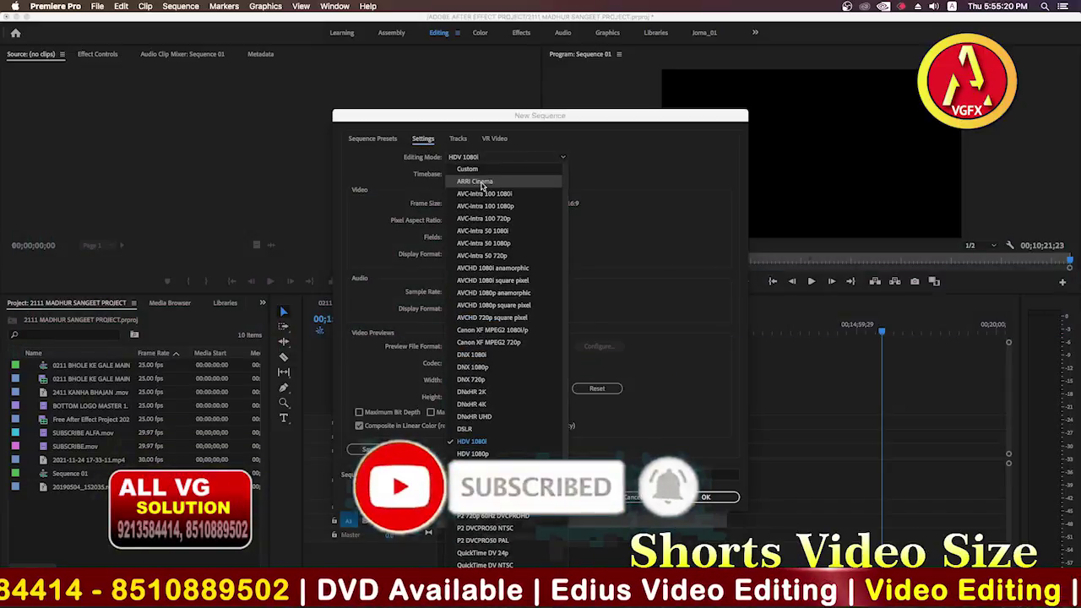
{"action": "left_click", "coordinate": [481, 169]}
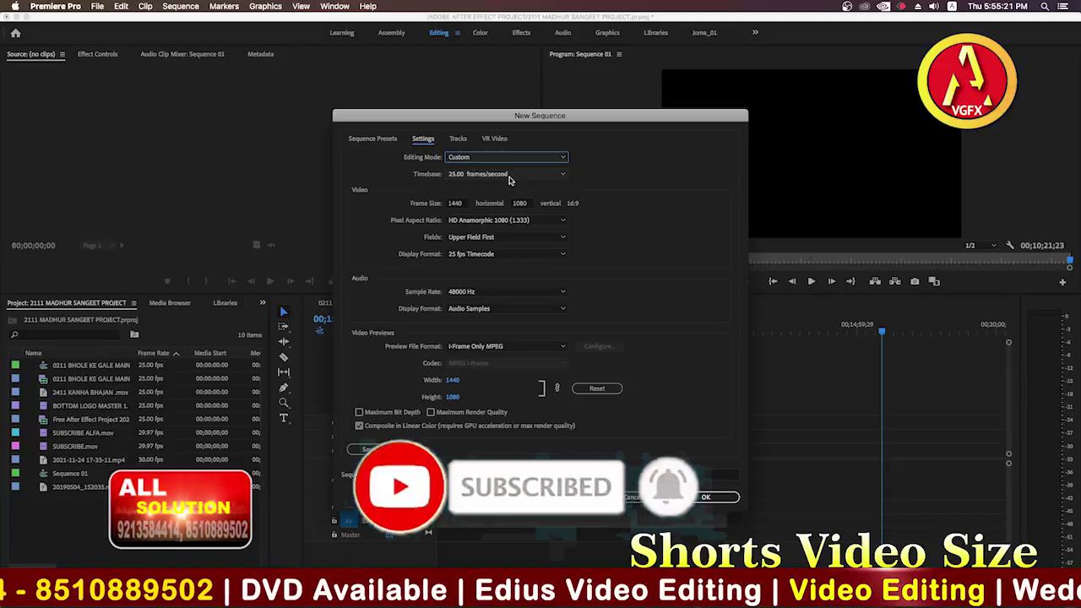
{"action": "left_click", "coordinate": [456, 202]}
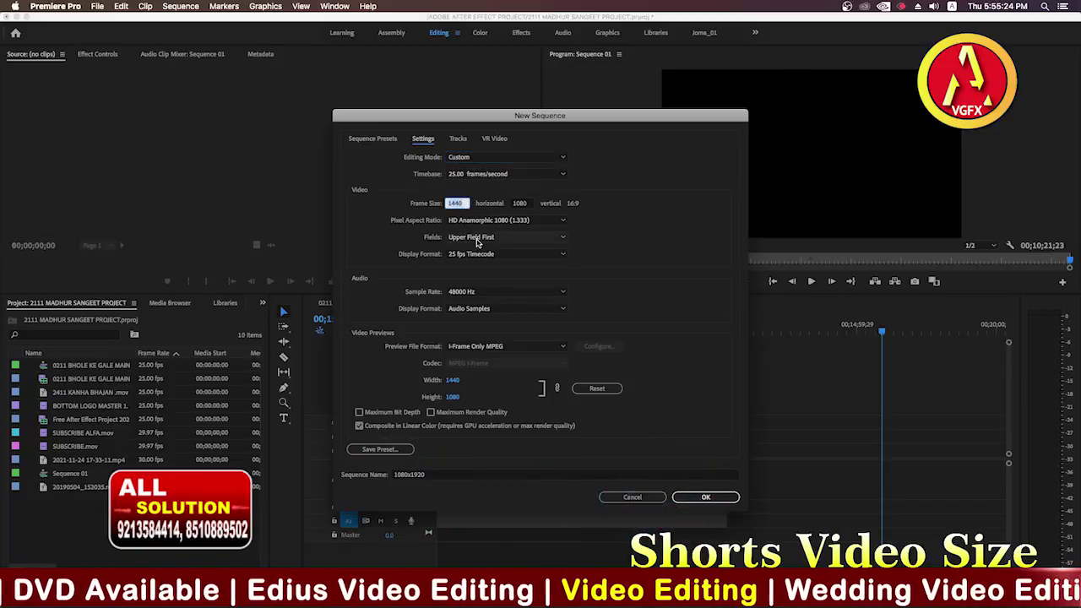
{"action": "type", "text": "10"}
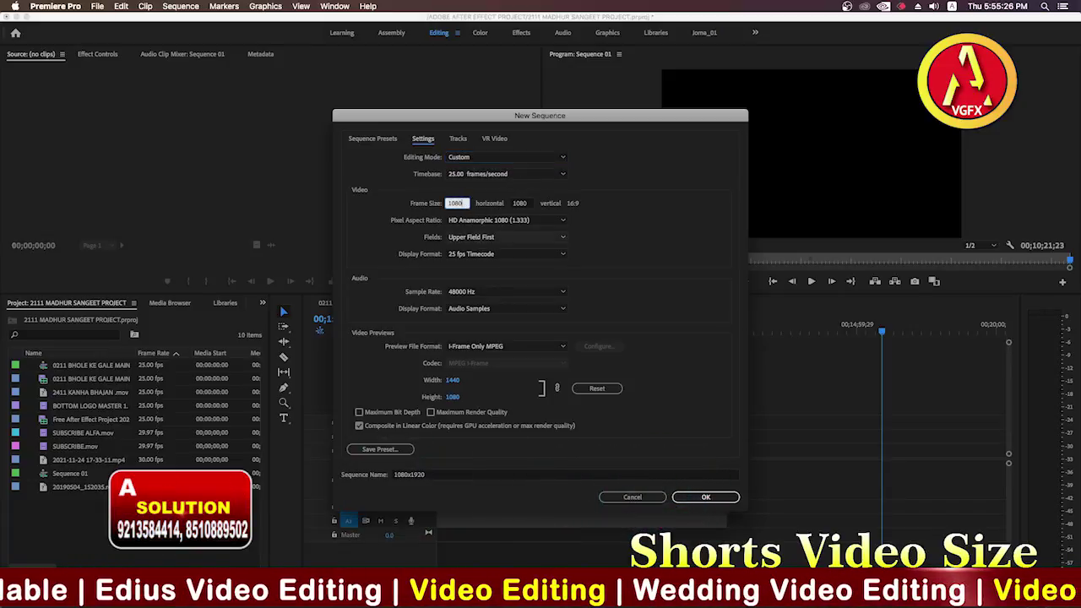
{"action": "key", "text": "Tab"}
{"action": "type", "text": "92"}
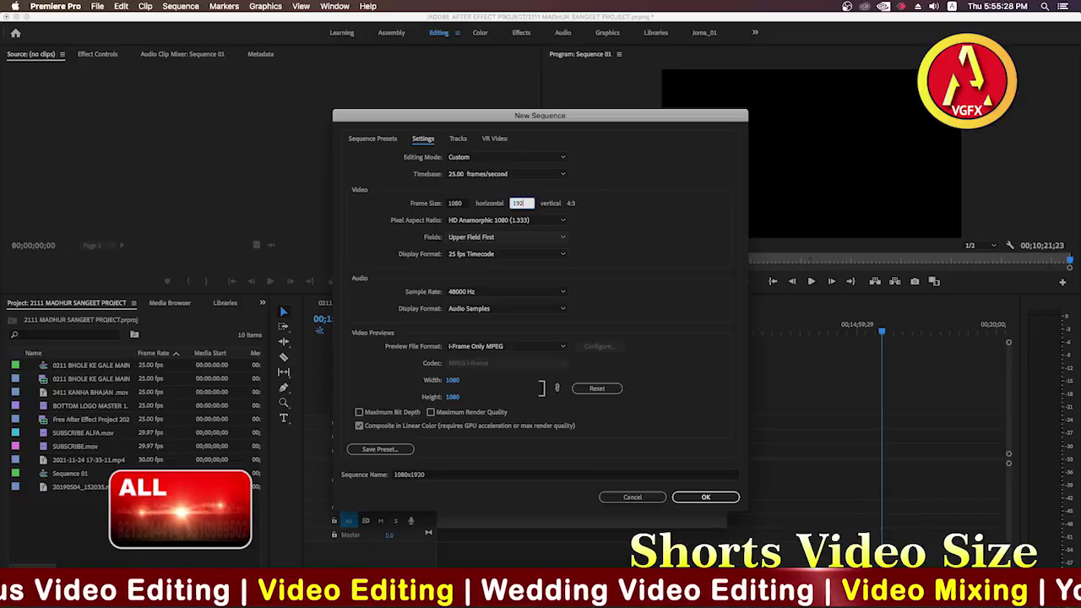
{"action": "key", "text": "Tab"}
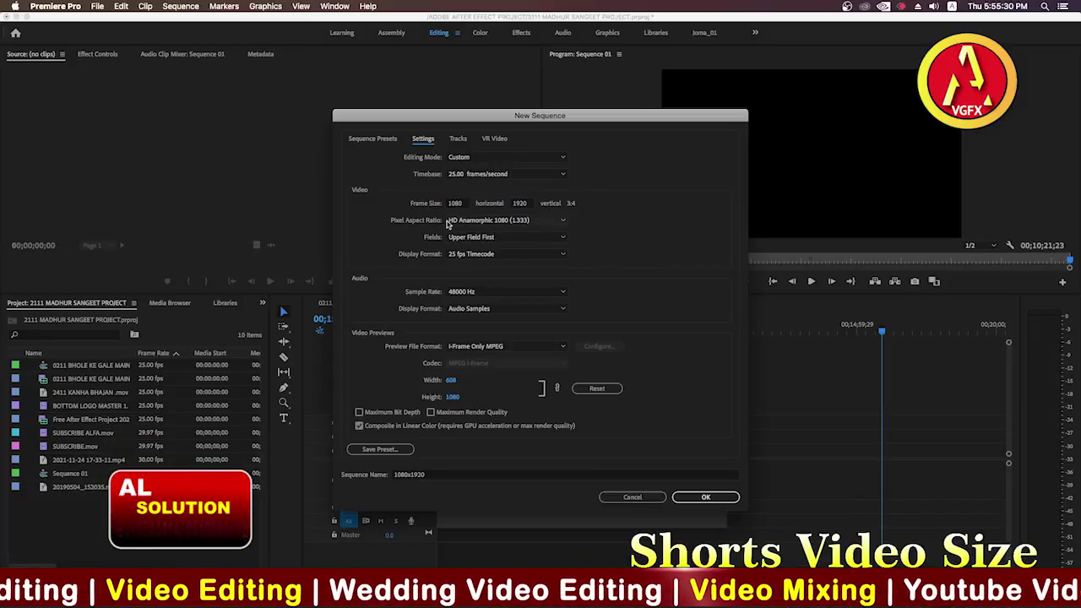
Step: Choose Square Pixels aspect ratio and create the sequence
{"action": "left_click", "coordinate": [521, 223]}
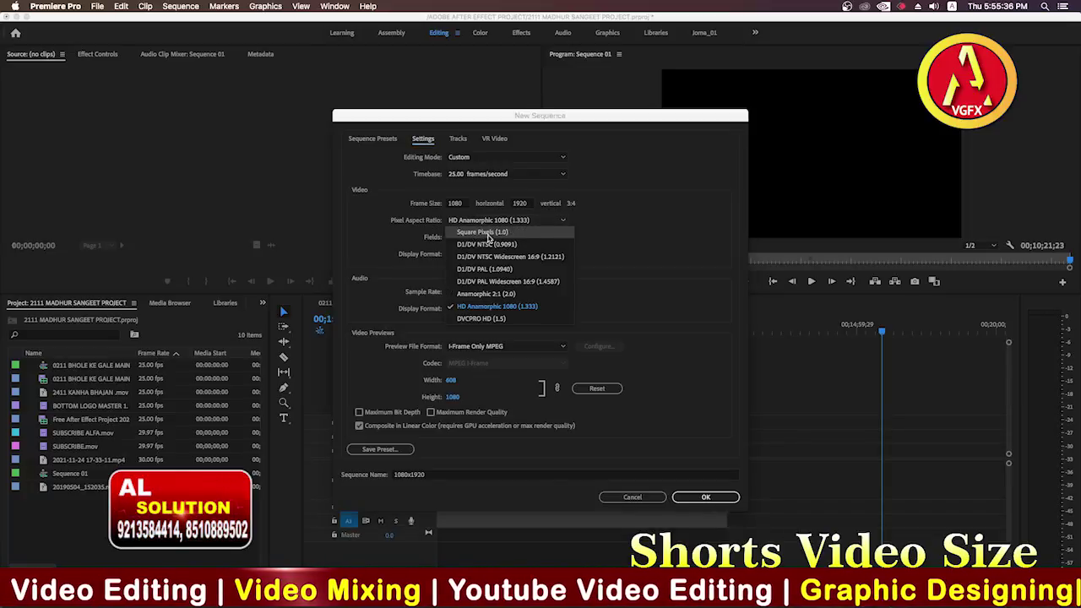
{"action": "left_click", "coordinate": [513, 234]}
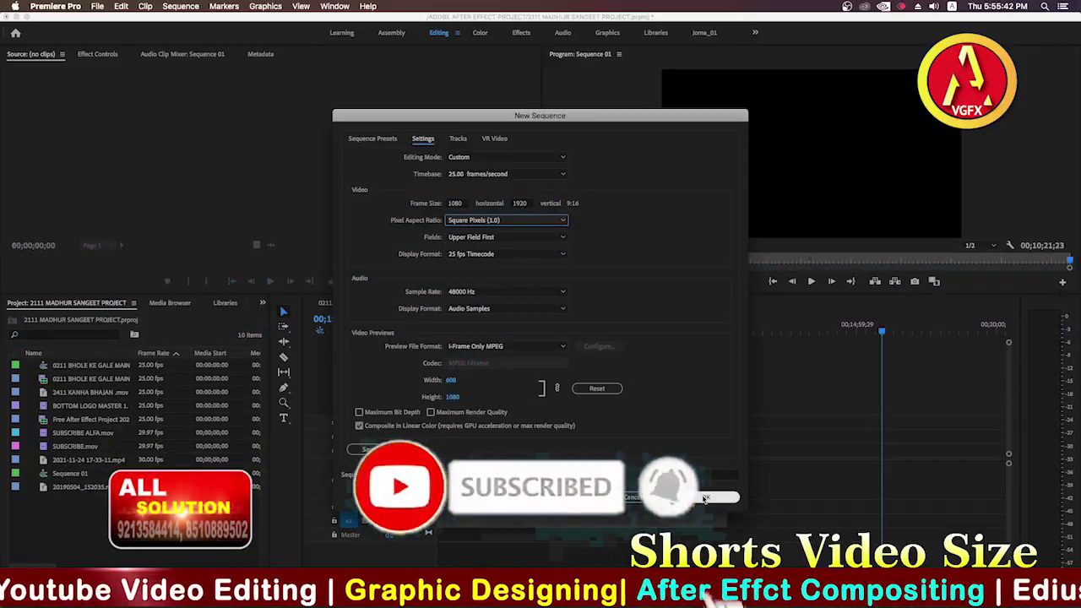
{"action": "left_click", "coordinate": [704, 499]}
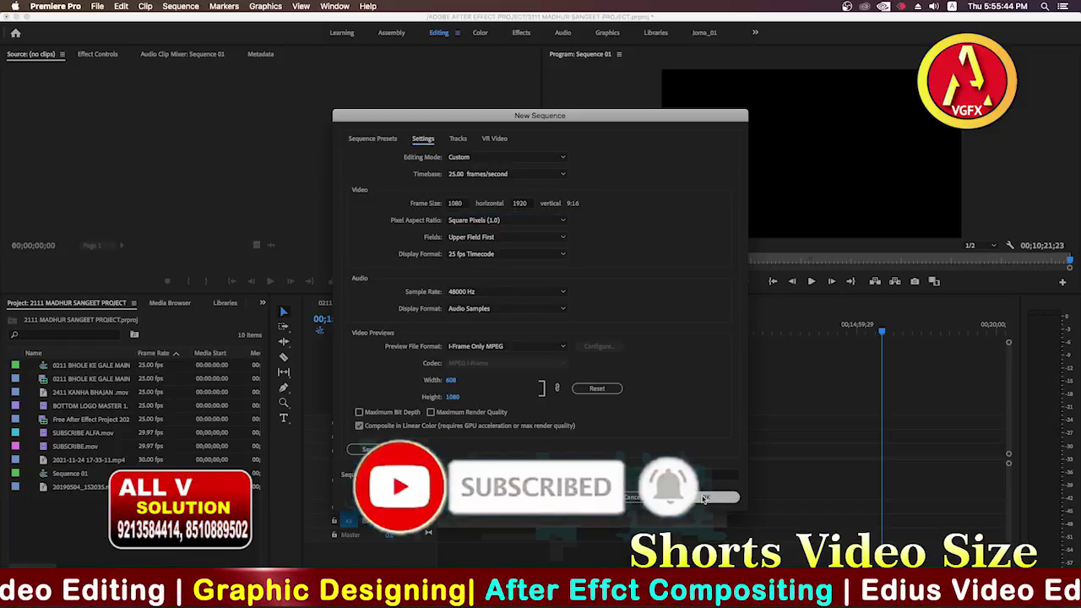
{"action": "left_click", "coordinate": [704, 498]}
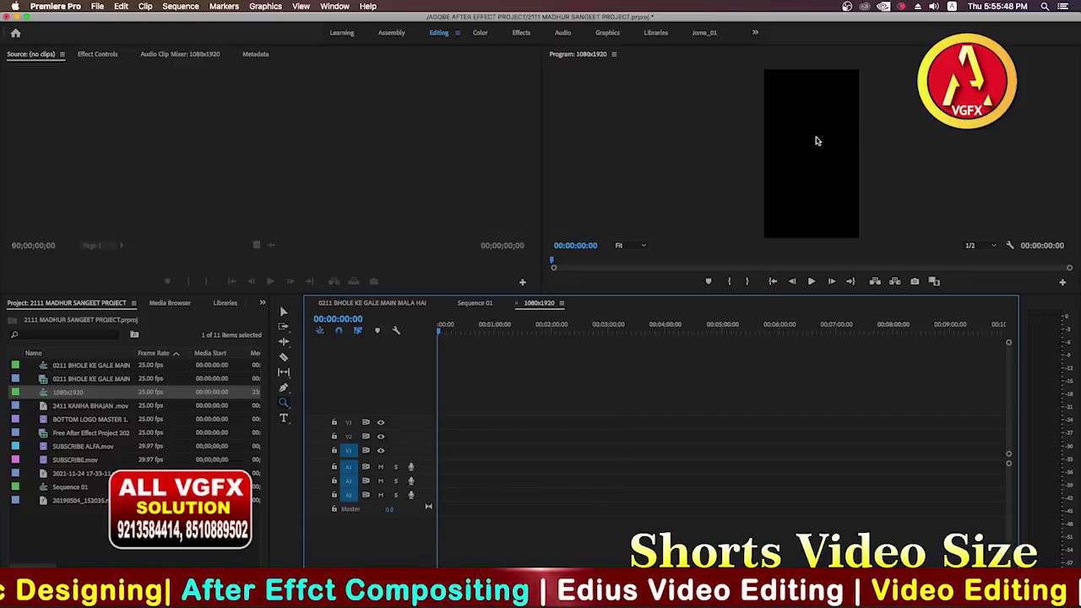
Step: Activate the Program monitor, then switch from Premiere Pro to Finder
{"action": "left_click", "coordinate": [840, 174]}
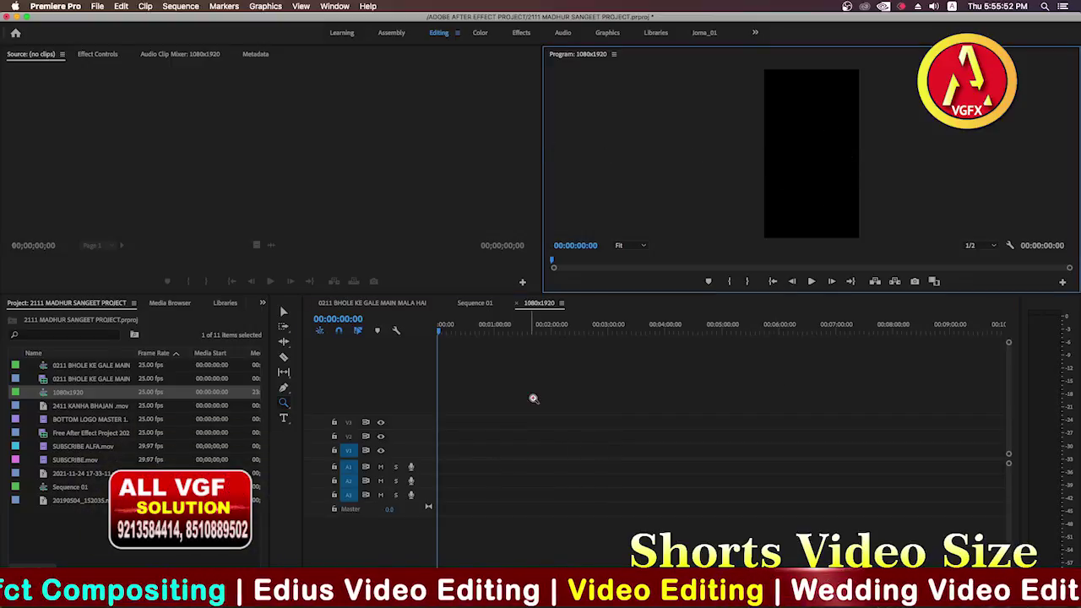
{"action": "key", "text": "super+Tab"}
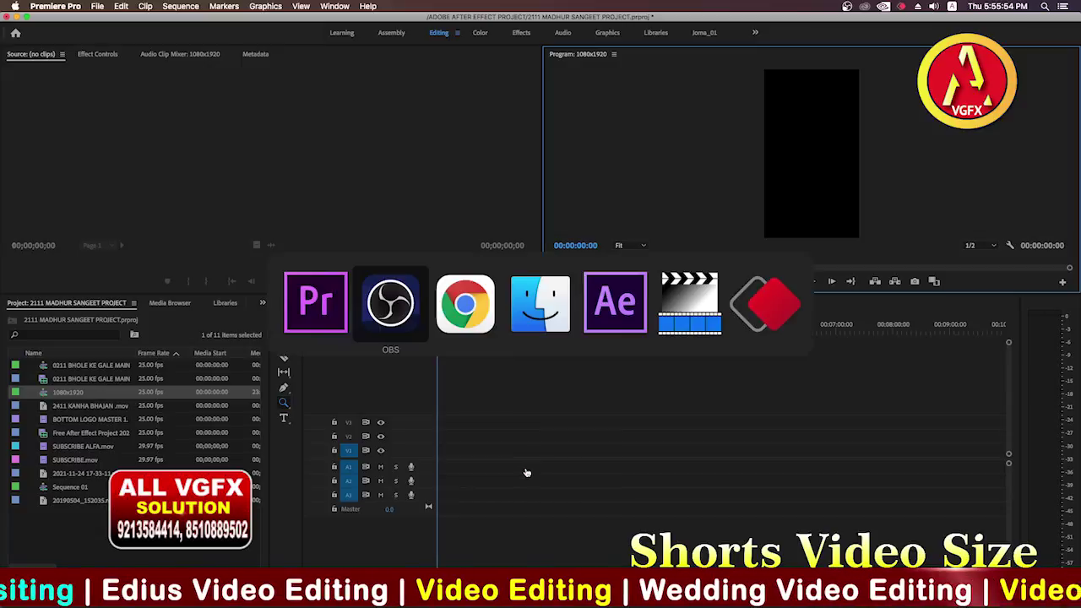
{"action": "key", "text": "super+Tab"}
{"action": "key", "text": "super+Tab"}
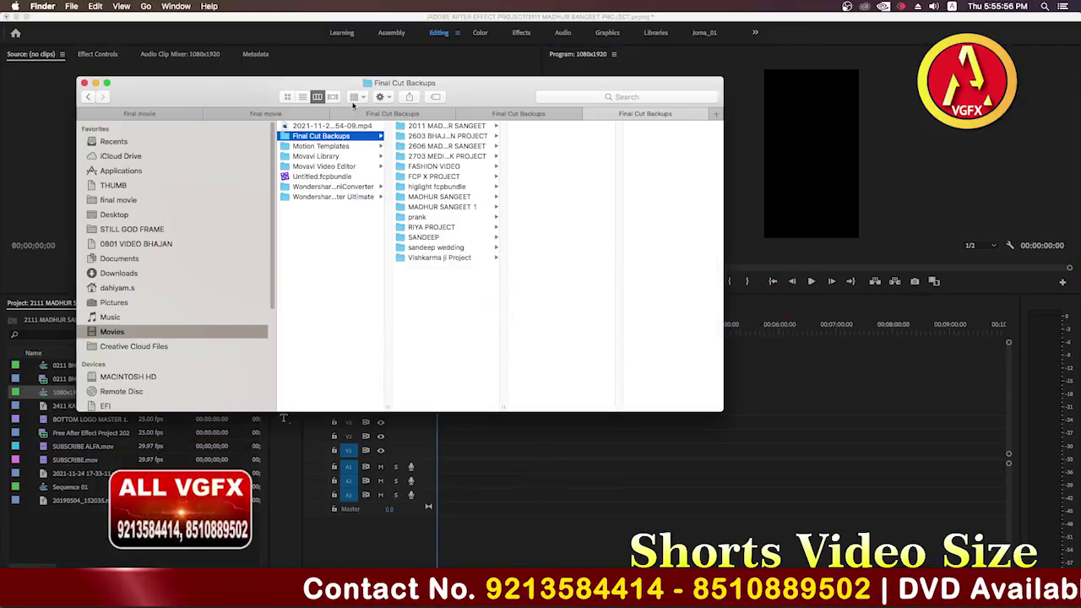
Step: Drag the 0908 .mp4 from the final movie folder onto the vertical sequence's timeline
{"action": "left_click", "coordinate": [102, 201]}
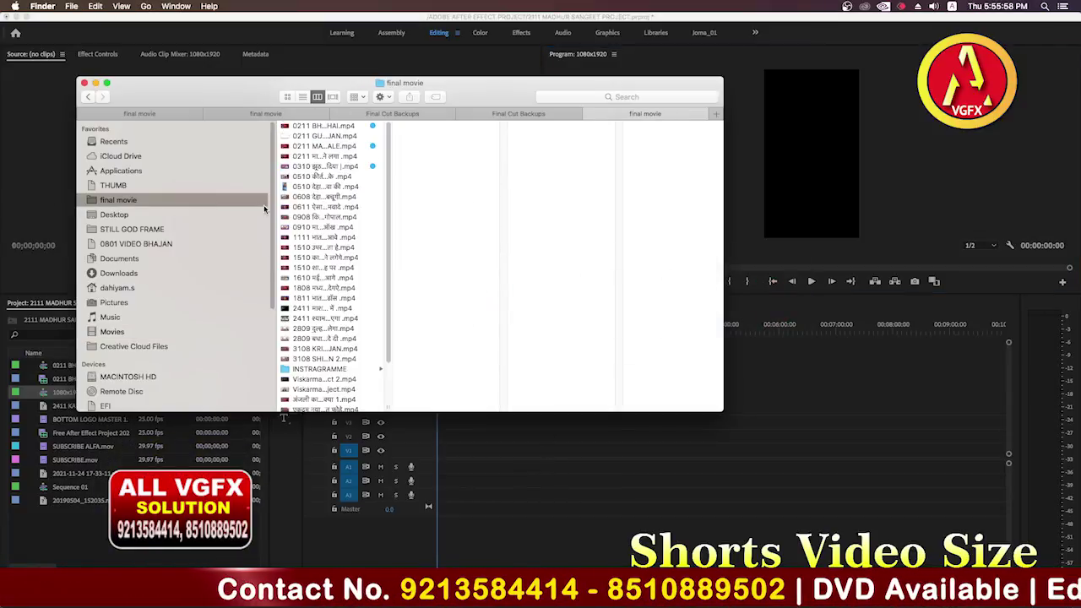
{"action": "left_click_drag", "start_coordinate": [388, 407], "coordinate": [547, 408]}
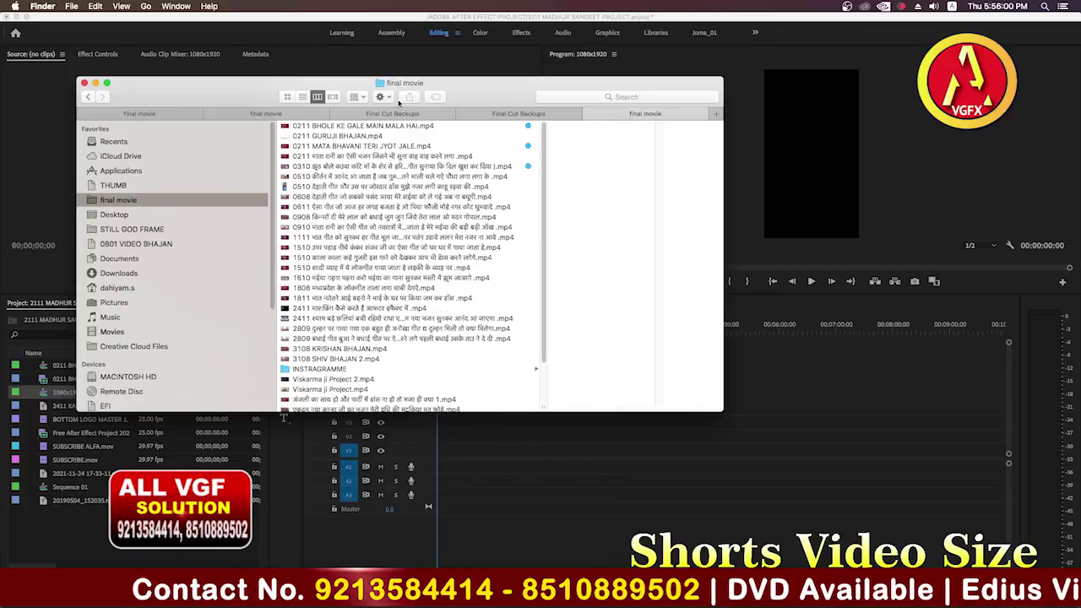
{"action": "left_click", "coordinate": [305, 218]}
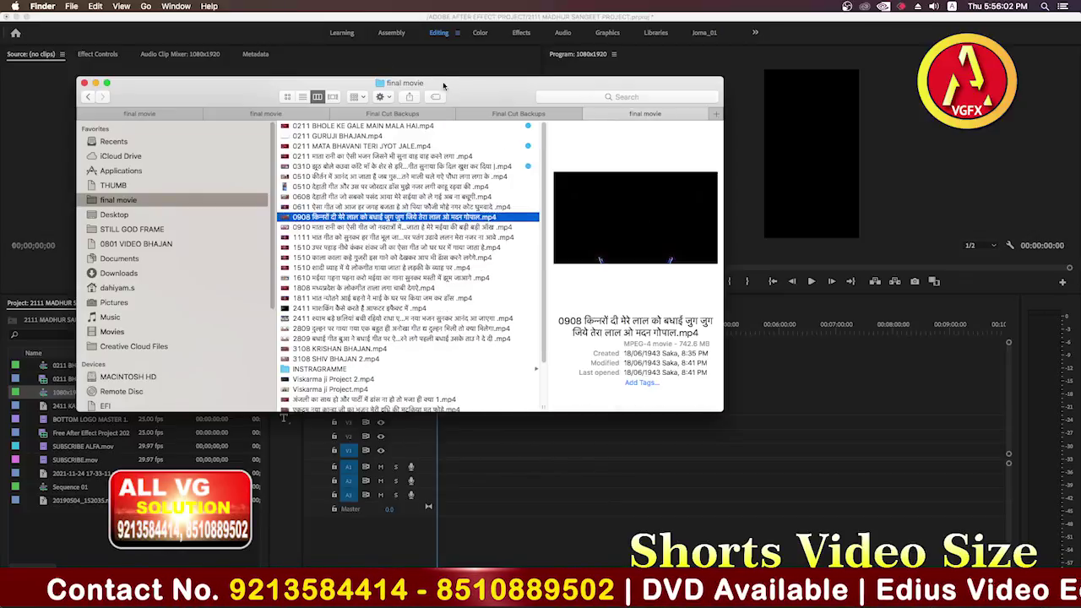
{"action": "left_click_drag", "start_coordinate": [442, 90], "coordinate": [175, 25]}
{"action": "left_click_drag", "start_coordinate": [203, 157], "coordinate": [440, 456]}
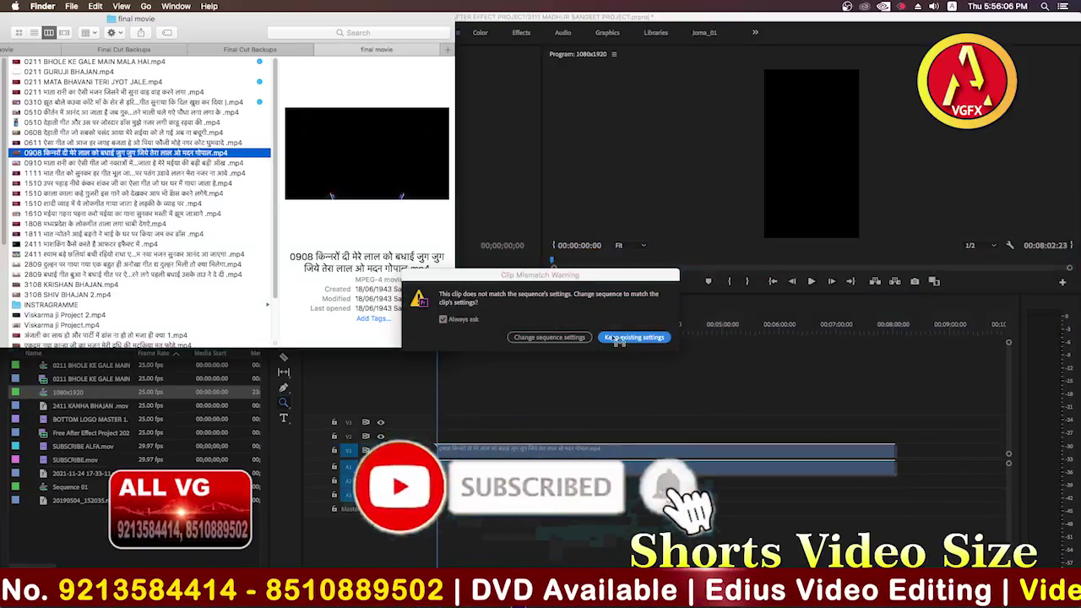
Step: Answer the Clip Mismatch Warning with Keep existing settings, preserving the 1080x1920 sequence
{"action": "left_click", "coordinate": [632, 338]}
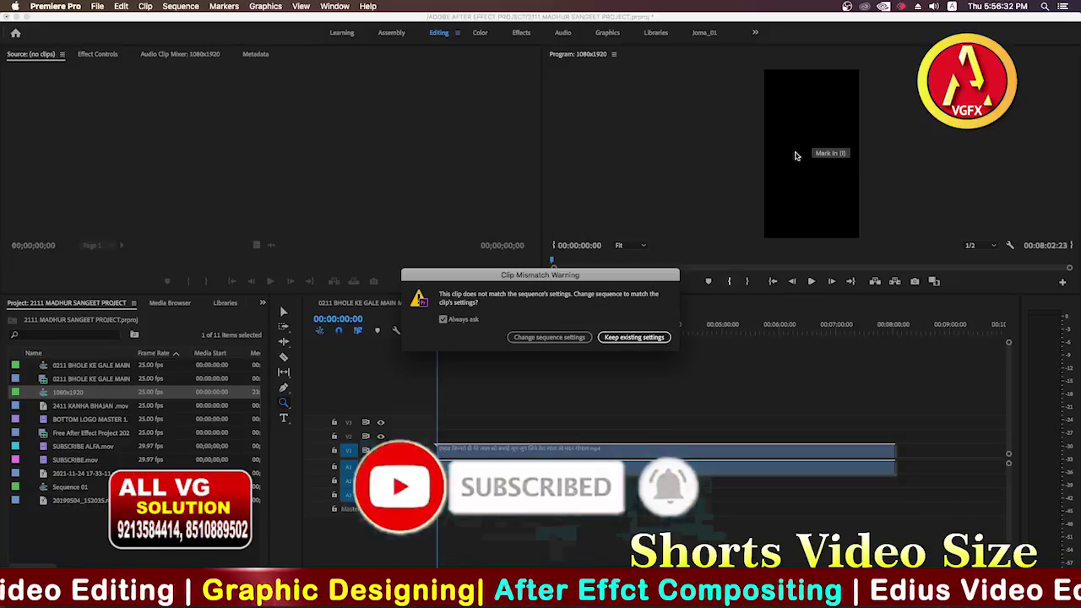
{"action": "left_click", "coordinate": [636, 338]}
{"action": "left_click", "coordinate": [637, 338]}
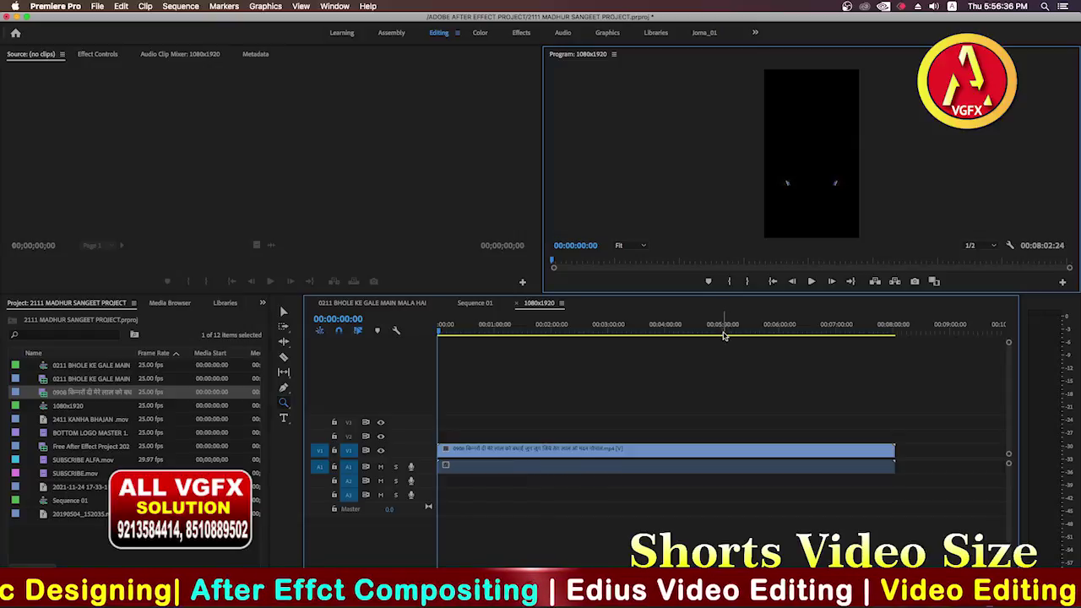
Step: Fit the timeline to the clip, preview around 1:28, and show the 0908 clip's Effect Controls
{"action": "key", "text": "="}
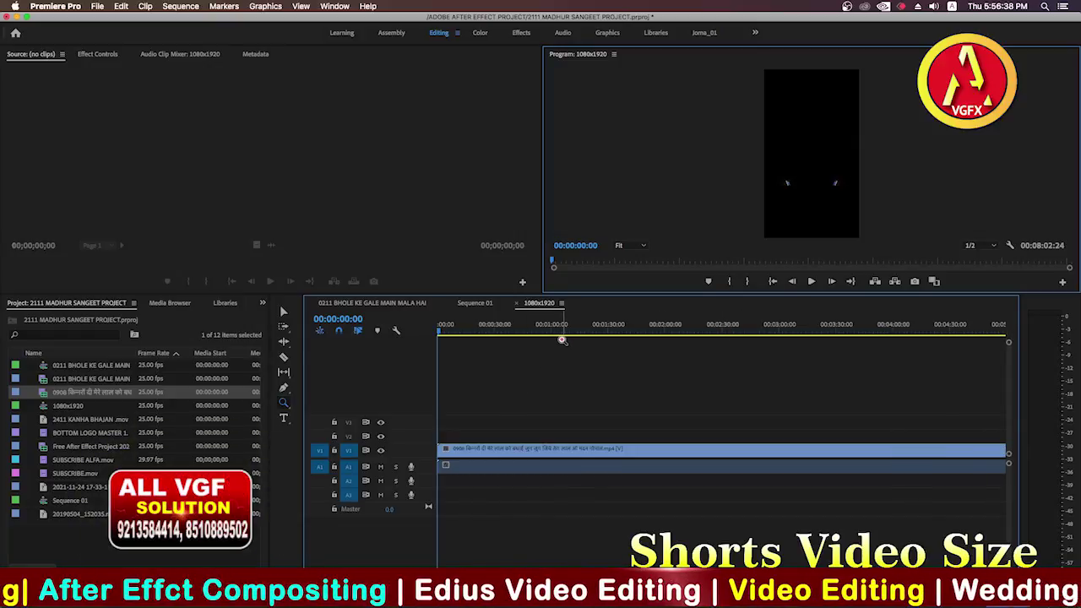
{"action": "key", "text": "minus"}
{"action": "key", "text": "minus"}
{"action": "key", "text": "equal"}
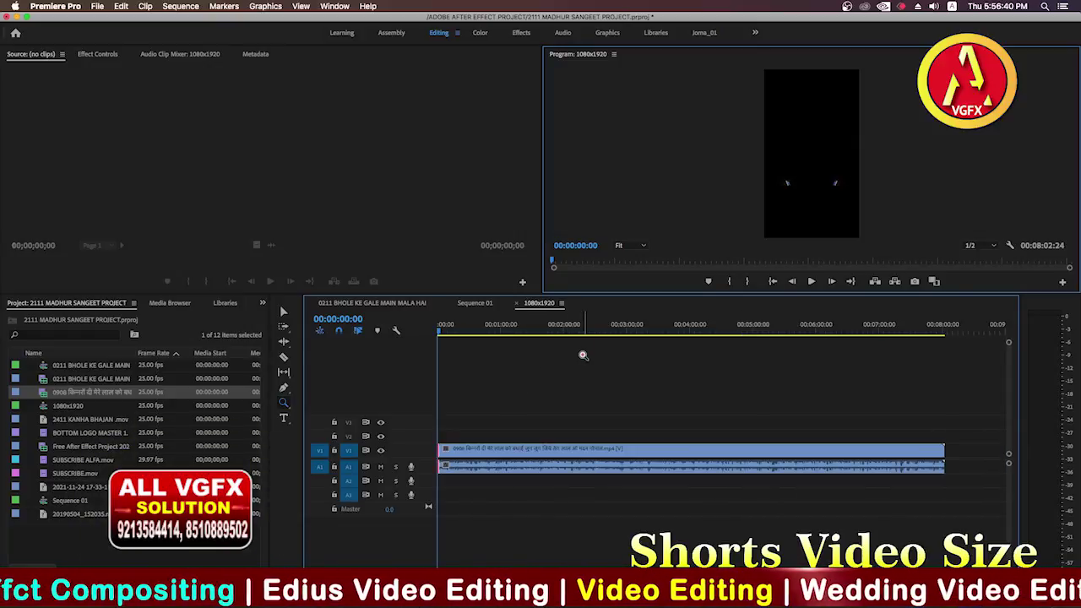
{"action": "key", "text": "v"}
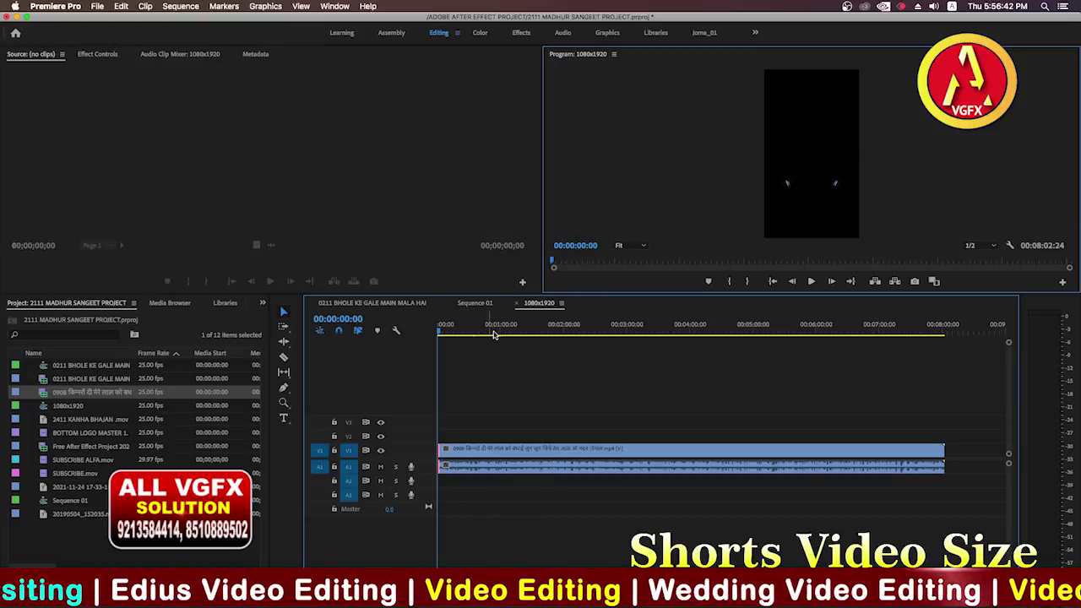
{"action": "left_click_drag", "start_coordinate": [494, 334], "coordinate": [530, 340]}
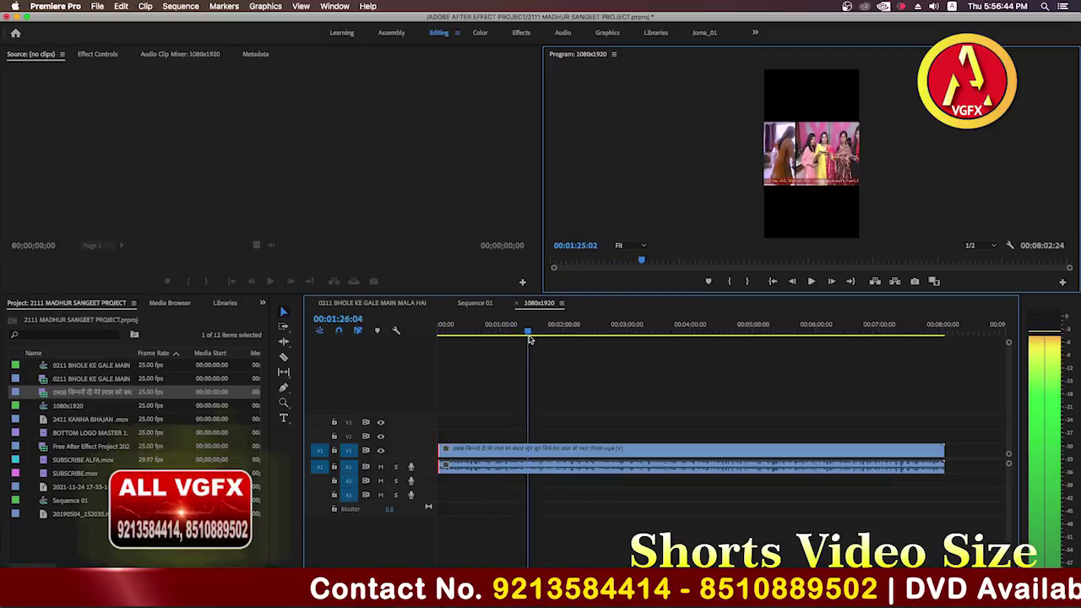
{"action": "left_click_drag", "start_coordinate": [529, 339], "coordinate": [530, 336]}
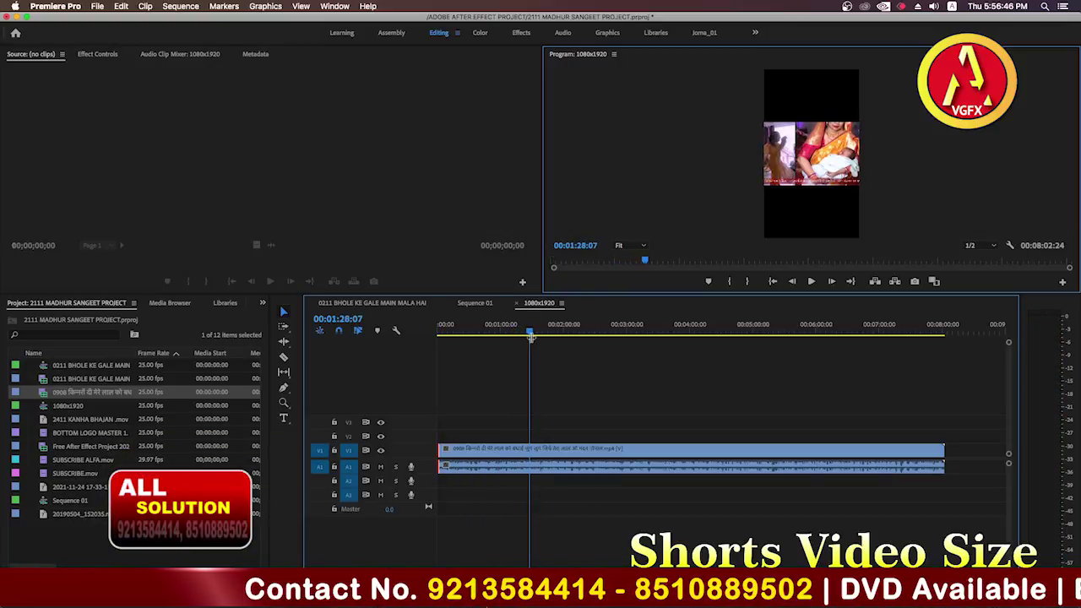
{"action": "left_click", "coordinate": [573, 457]}
{"action": "left_click", "coordinate": [111, 54]}
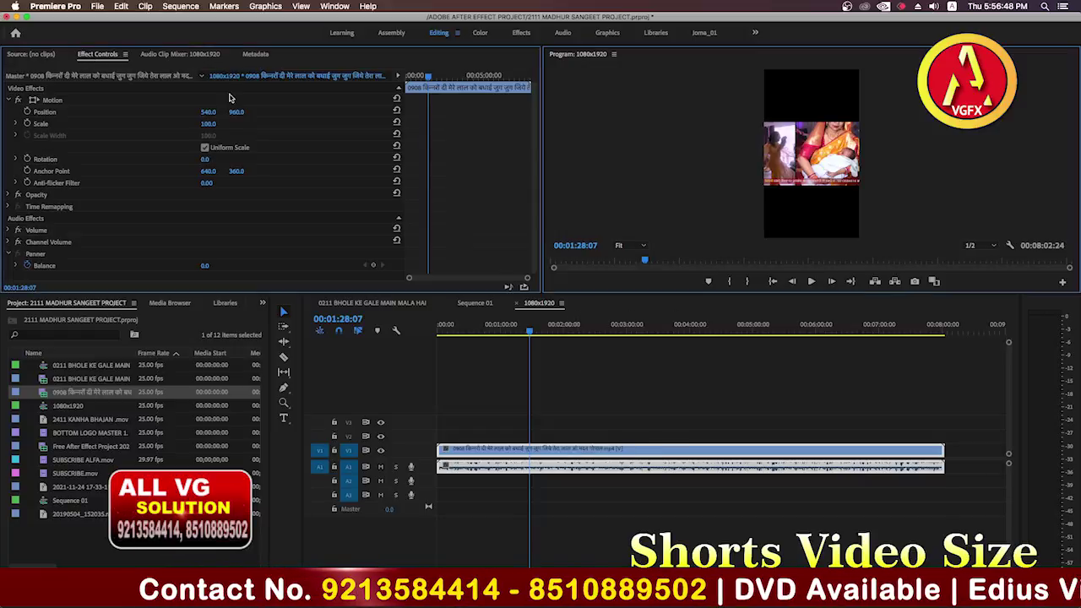
Step: Scale the 0908 clip to 277% and reposition it so the dancer fills the frame
{"action": "left_click_drag", "start_coordinate": [208, 124], "coordinate": [249, 123]}
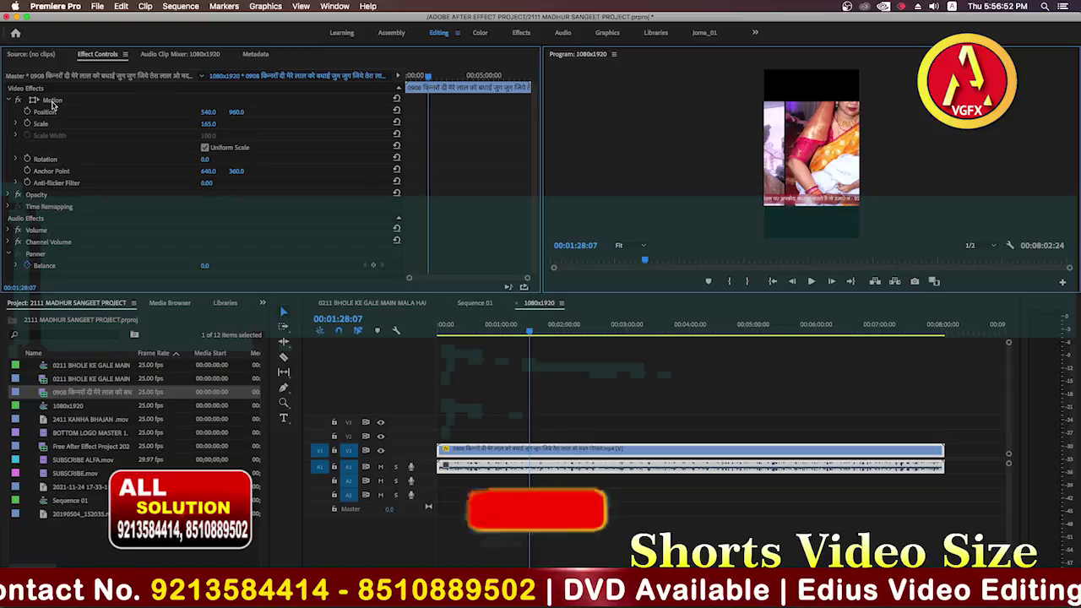
{"action": "left_click", "coordinate": [52, 100]}
{"action": "left_click_drag", "start_coordinate": [852, 168], "coordinate": [896, 169]}
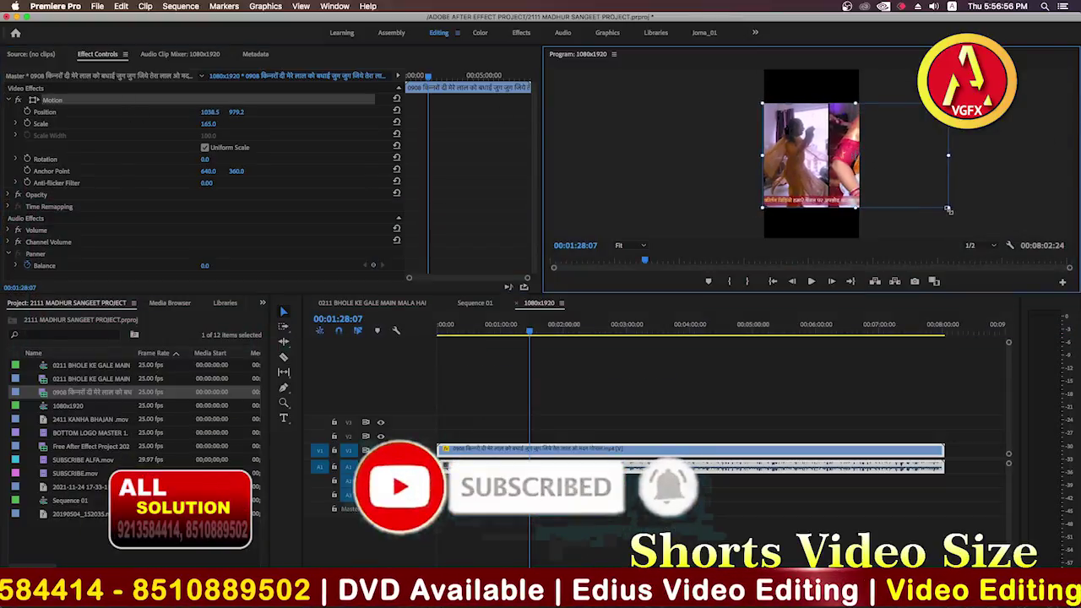
{"action": "left_click_drag", "start_coordinate": [948, 209], "coordinate": [1011, 242]}
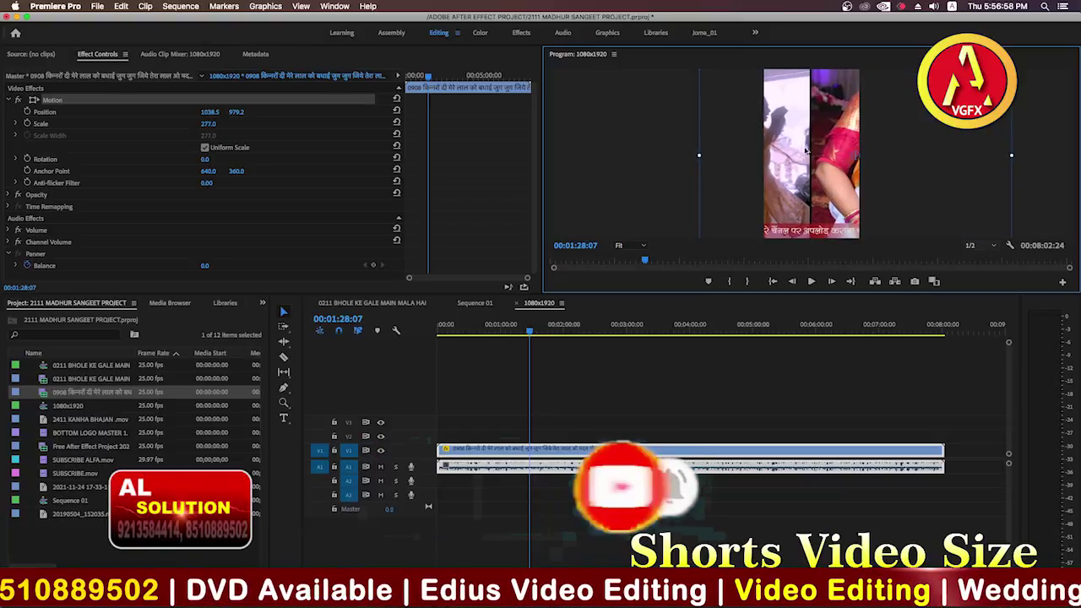
{"action": "left_click_drag", "start_coordinate": [805, 150], "coordinate": [843, 157]}
Step: Deselect the clip and scrub near 0:18 to review the reframed video
{"action": "left_click", "coordinate": [540, 345]}
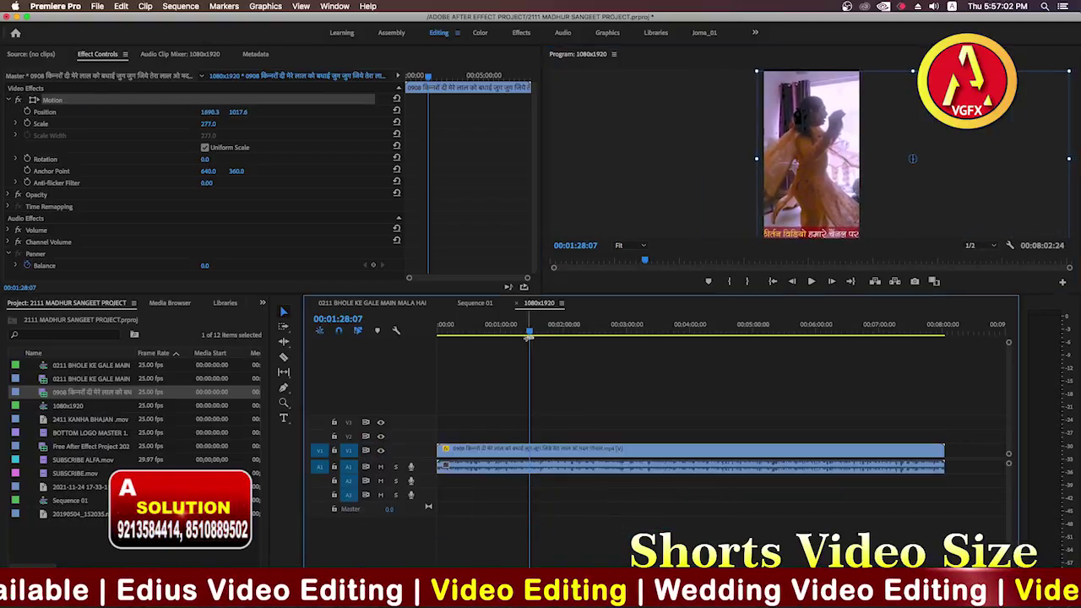
{"action": "left_click", "coordinate": [482, 335]}
{"action": "left_click_drag", "start_coordinate": [482, 334], "coordinate": [444, 346]}
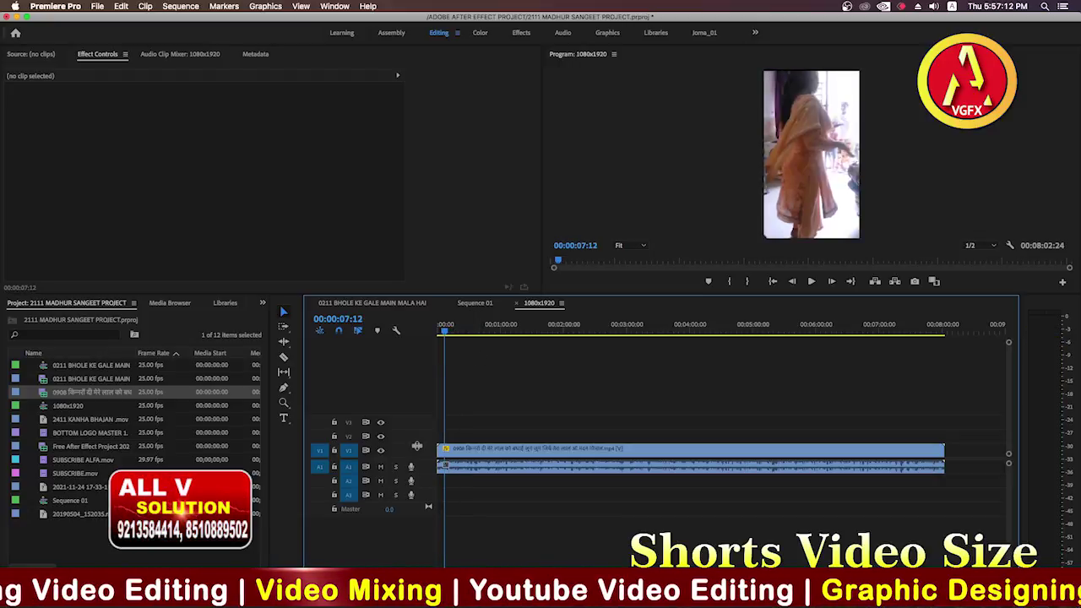
Step: Expand the Video 1 track, mark the later clip piece as in/out, and jump to its start
{"action": "double_click", "coordinate": [416, 446]}
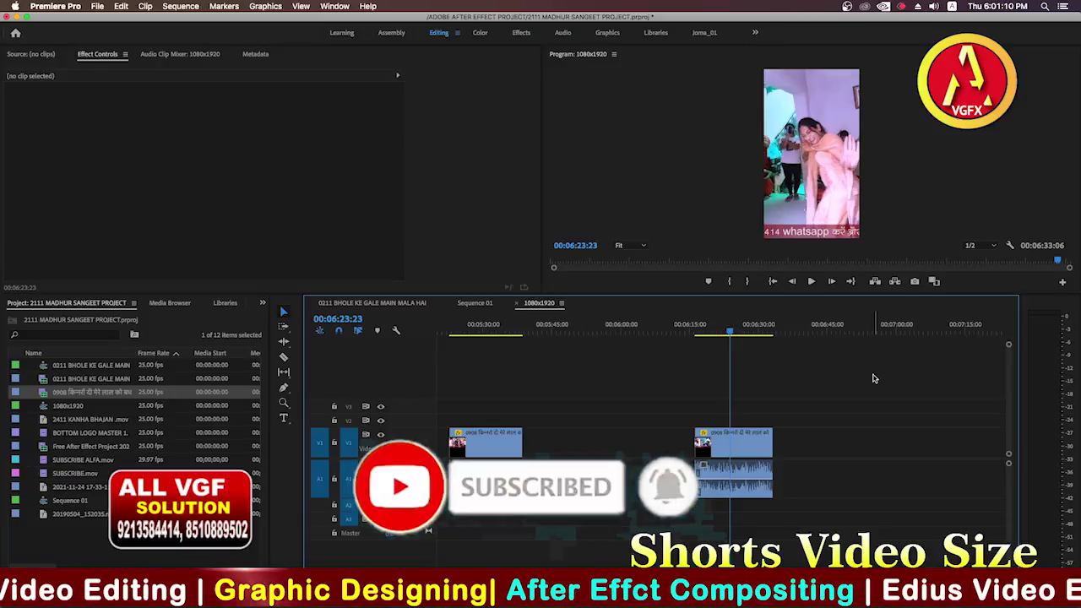
{"action": "key", "text": "x"}
{"action": "key", "text": "Down"}
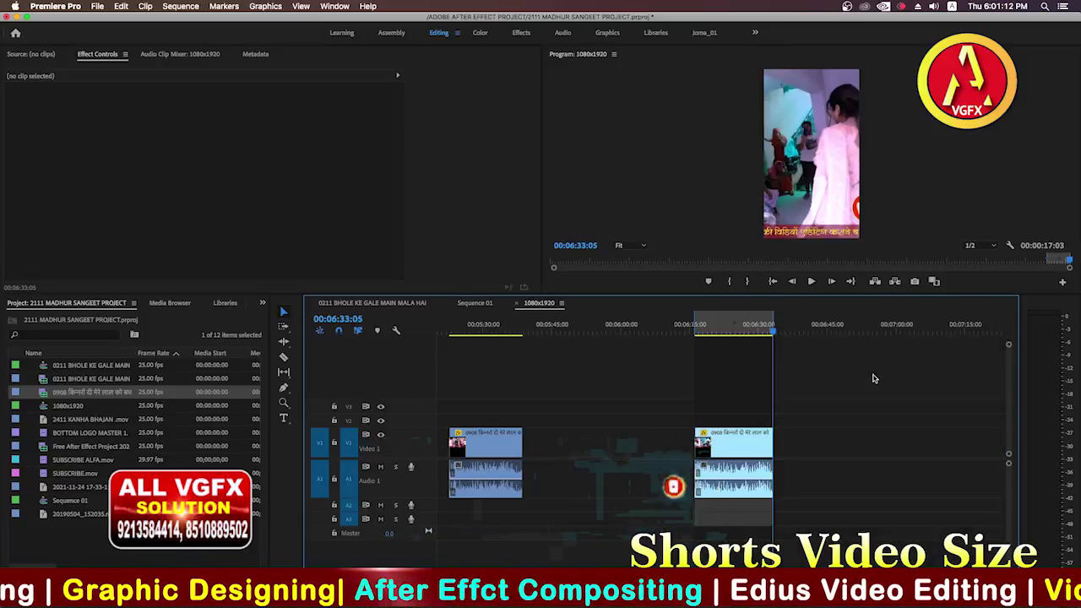
{"action": "key", "text": "Up"}
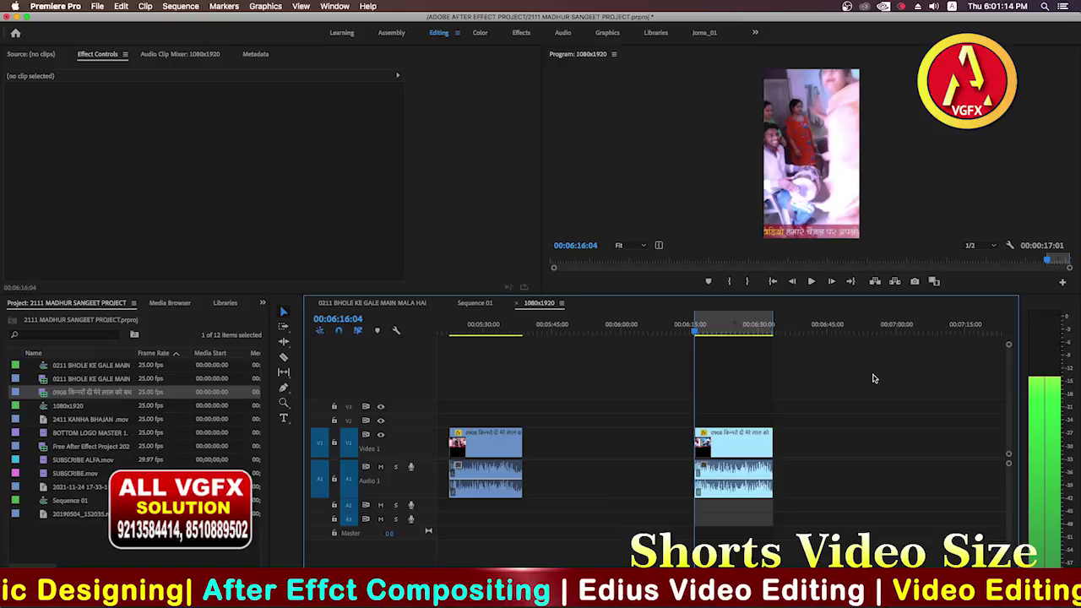